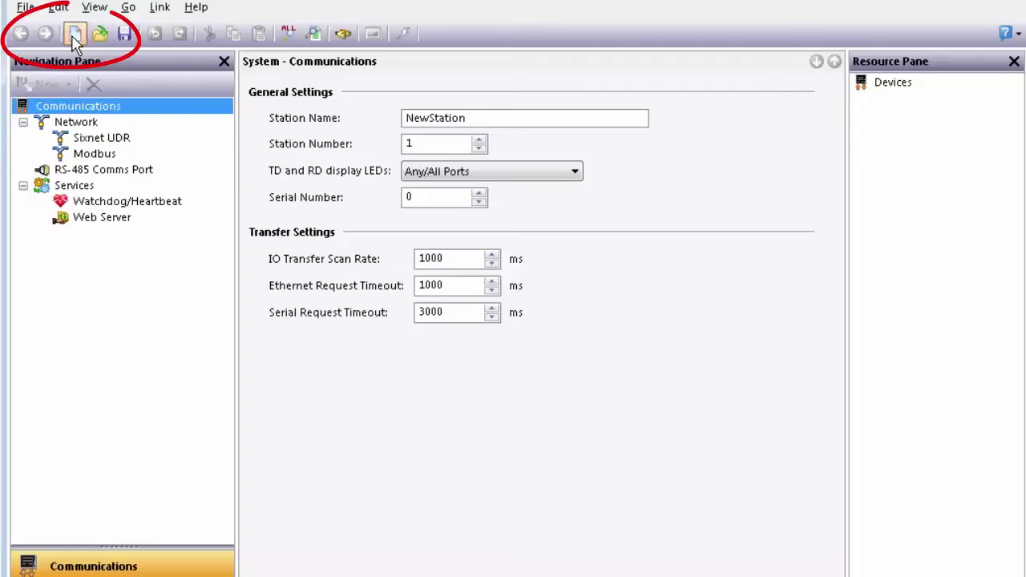
# Step: Create a new E3-MIX20884 database and bring up its Communications settings
pyautogui.click(74, 32)
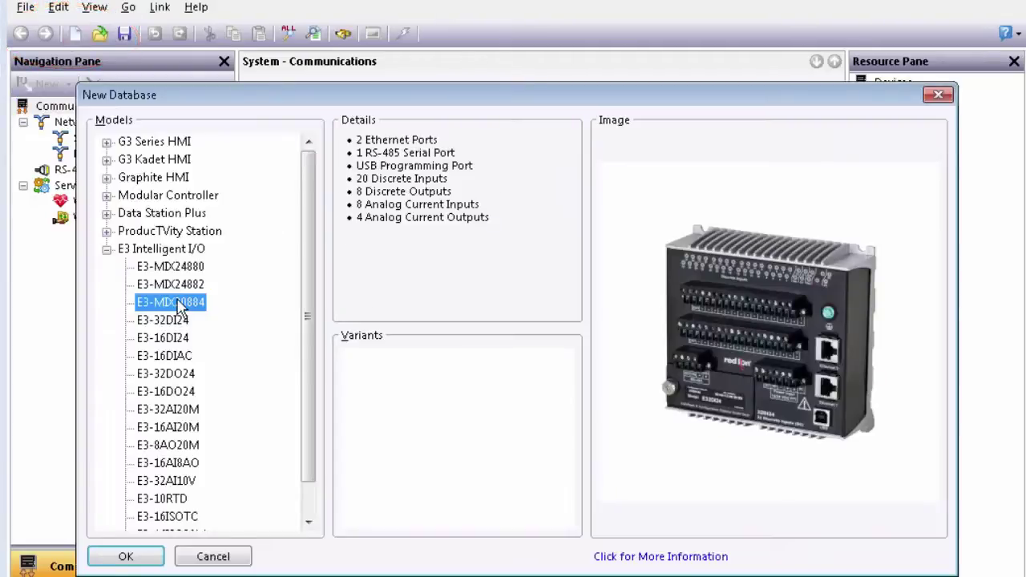
pyautogui.click(126, 557)
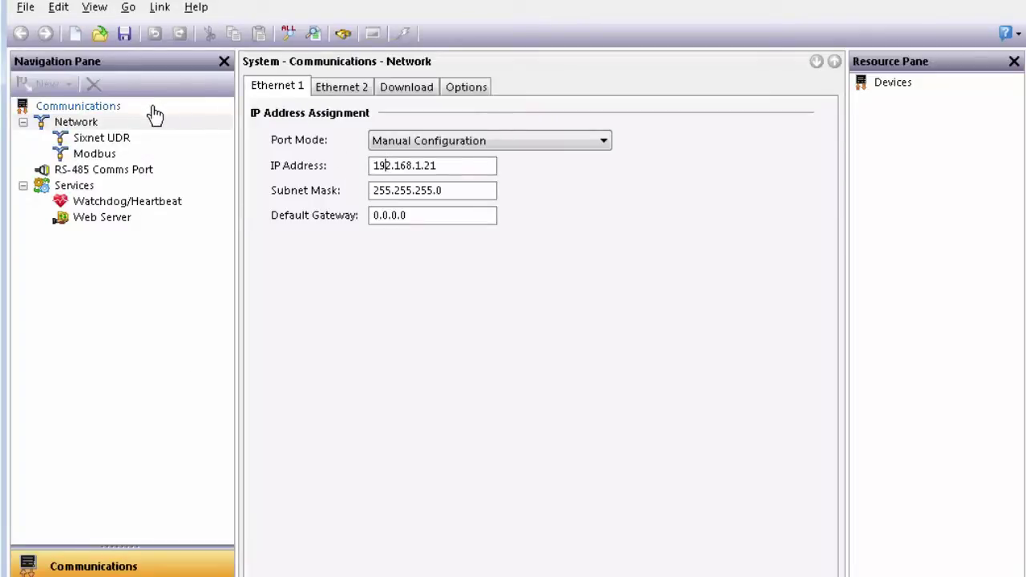
pyautogui.click(83, 106)
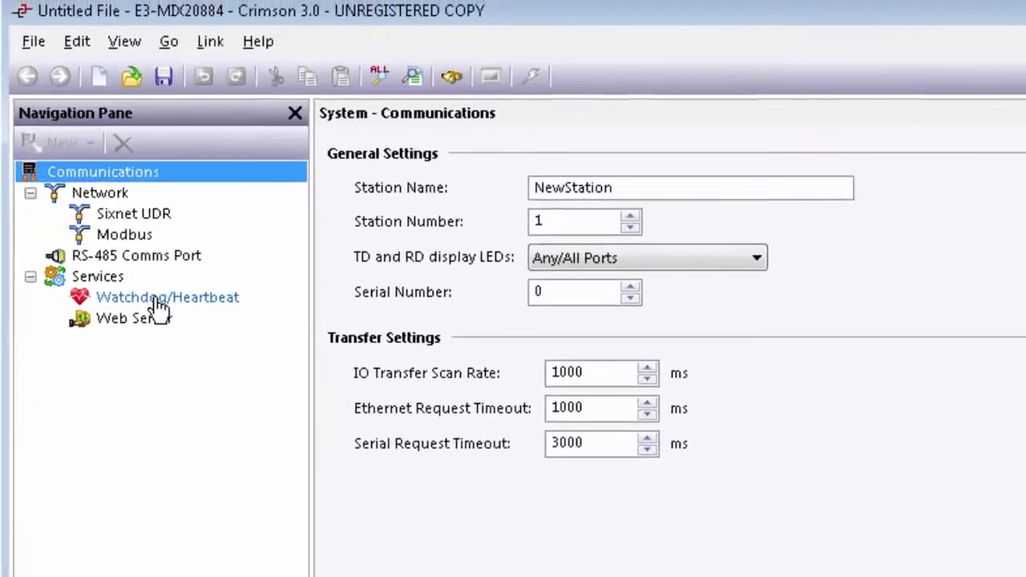
# Step: Enable the heartbeat timeout on DO register 65 in the Watchdog/Heartbeat settings
pyautogui.click(124, 193)
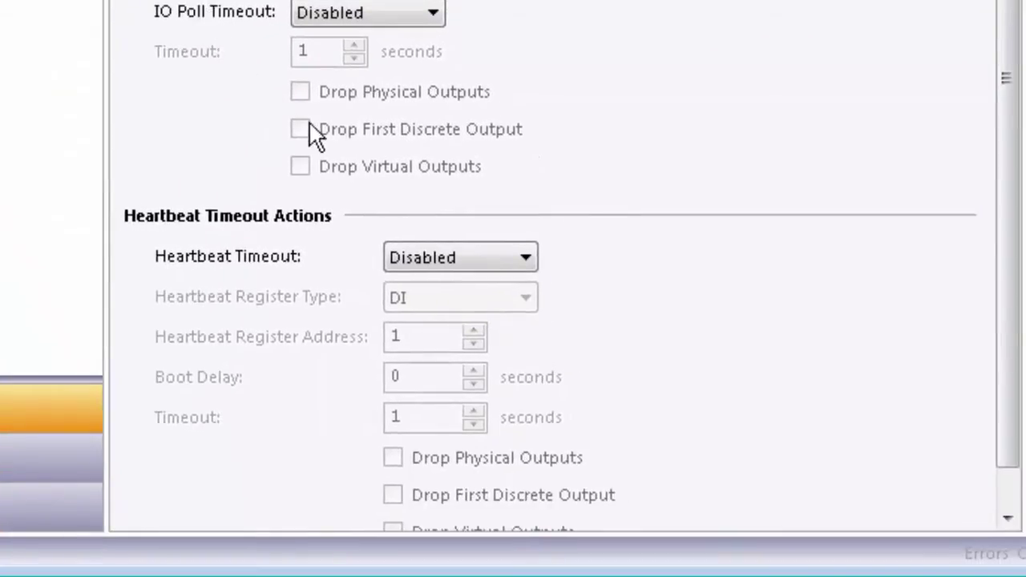
pyautogui.click(428, 251)
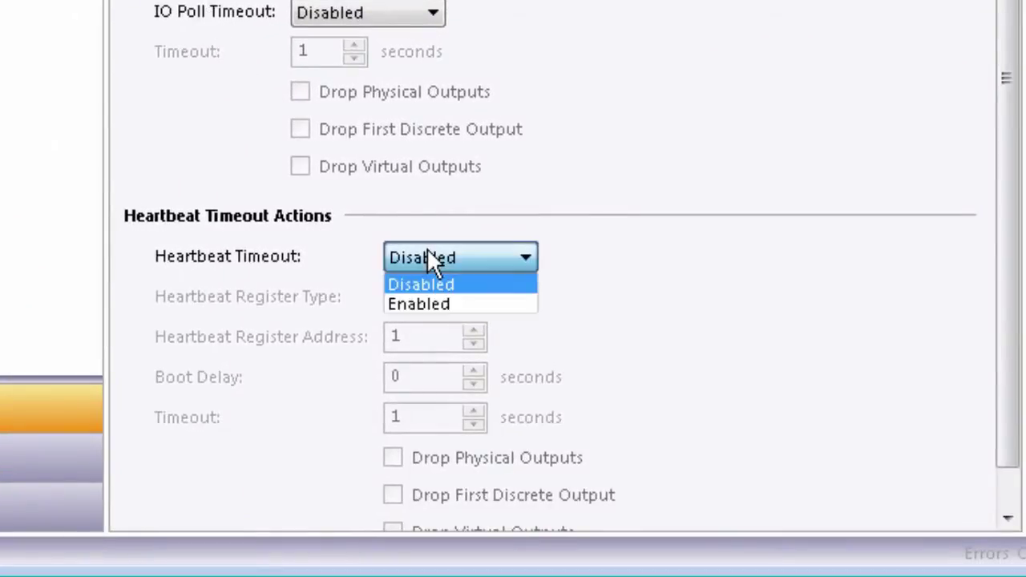
pyautogui.click(425, 305)
pyautogui.click(423, 295)
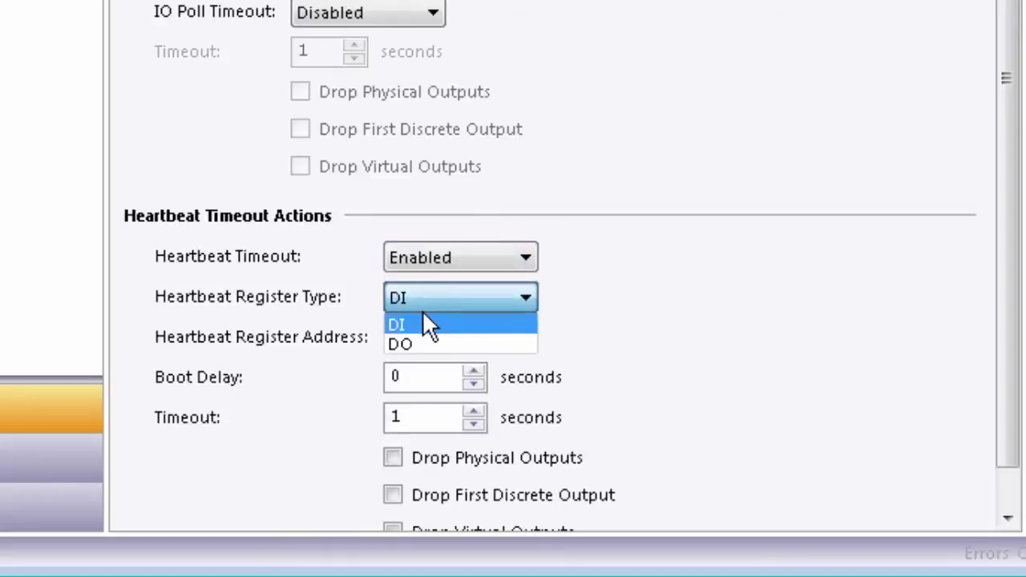
pyautogui.click(423, 343)
pyautogui.click(411, 336)
pyautogui.moveTo(411, 337); pyautogui.dragTo(386, 335)
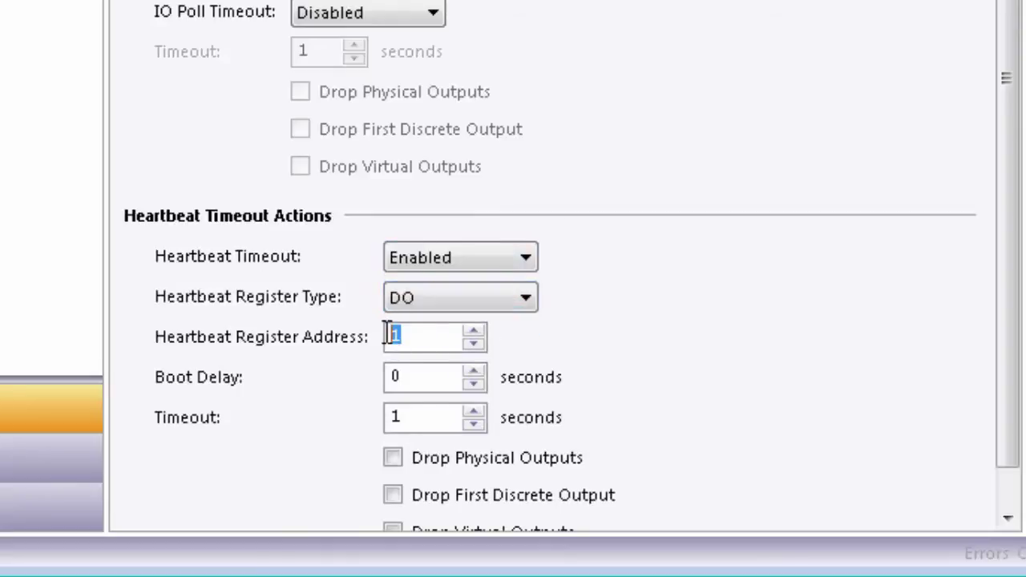
pyautogui.write('6')
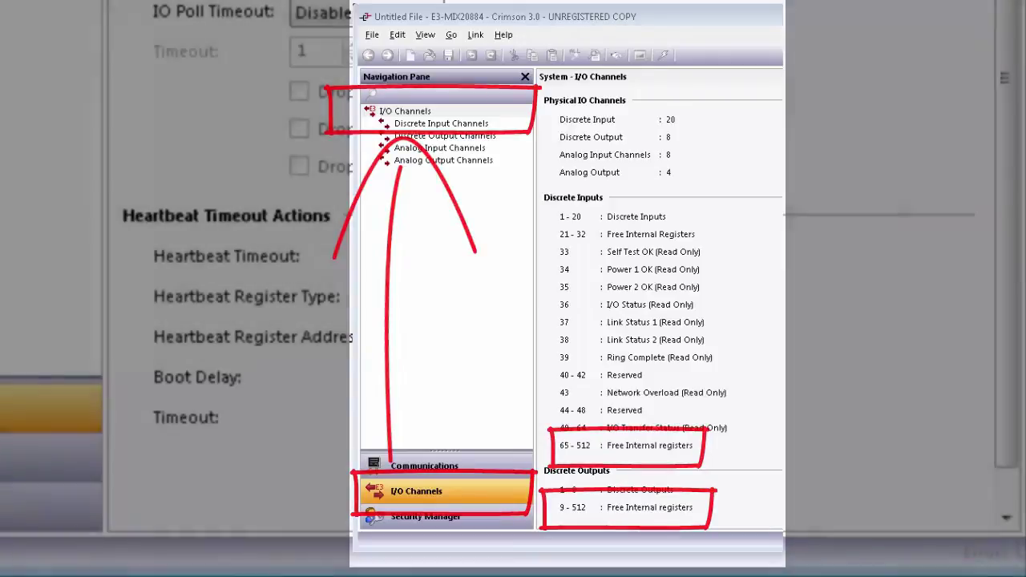
# Step: Set a 25 s boot delay and 5 s timeout, and drop physical outputs on timeout
pyautogui.write('25')
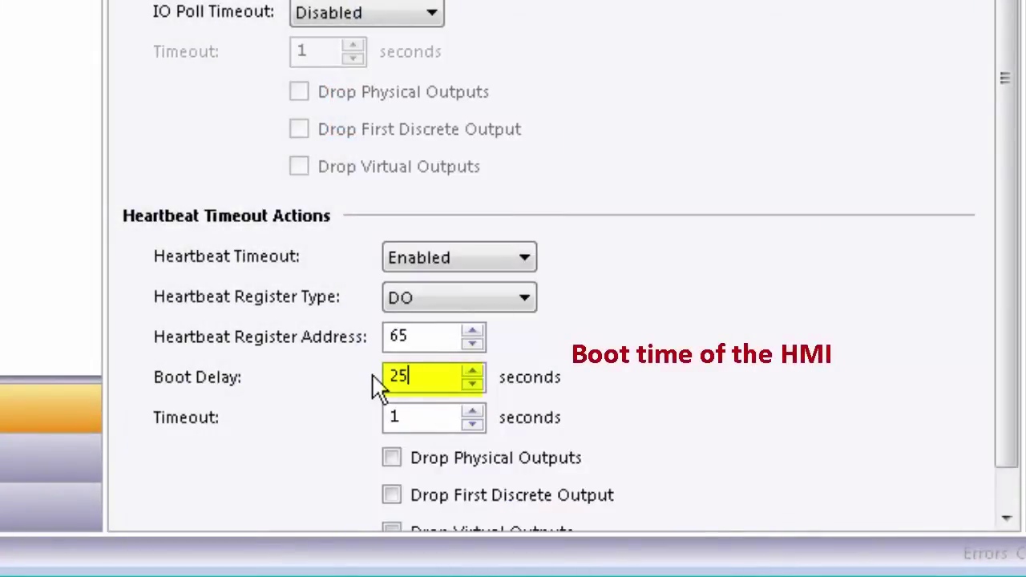
pyautogui.click(393, 417)
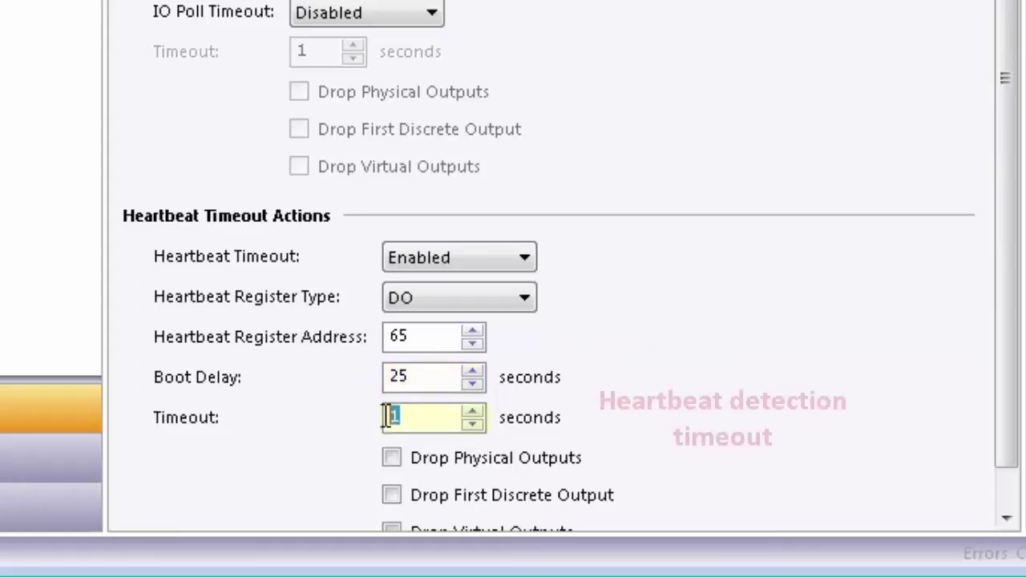
pyautogui.write('5')
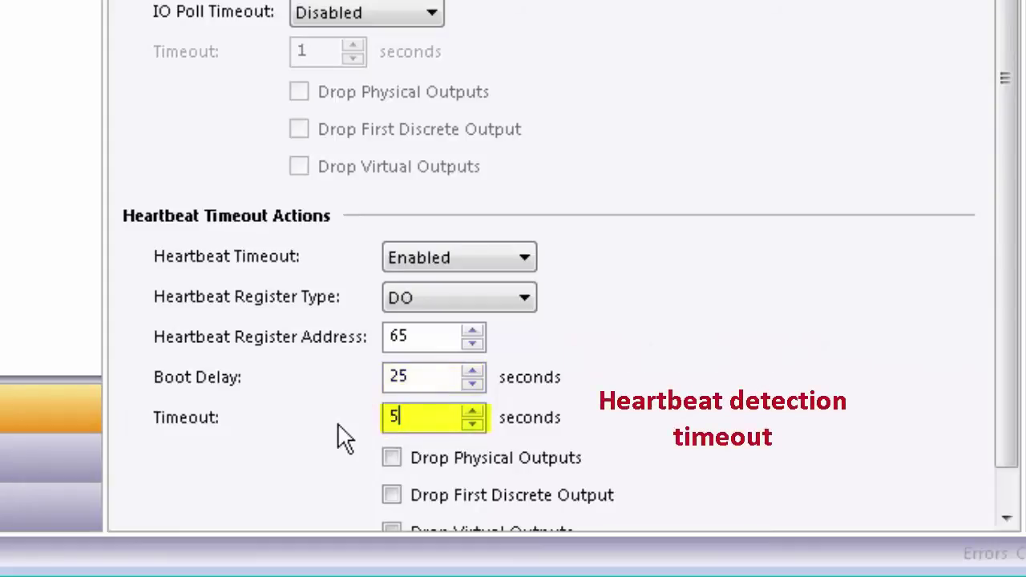
pyautogui.click(392, 457)
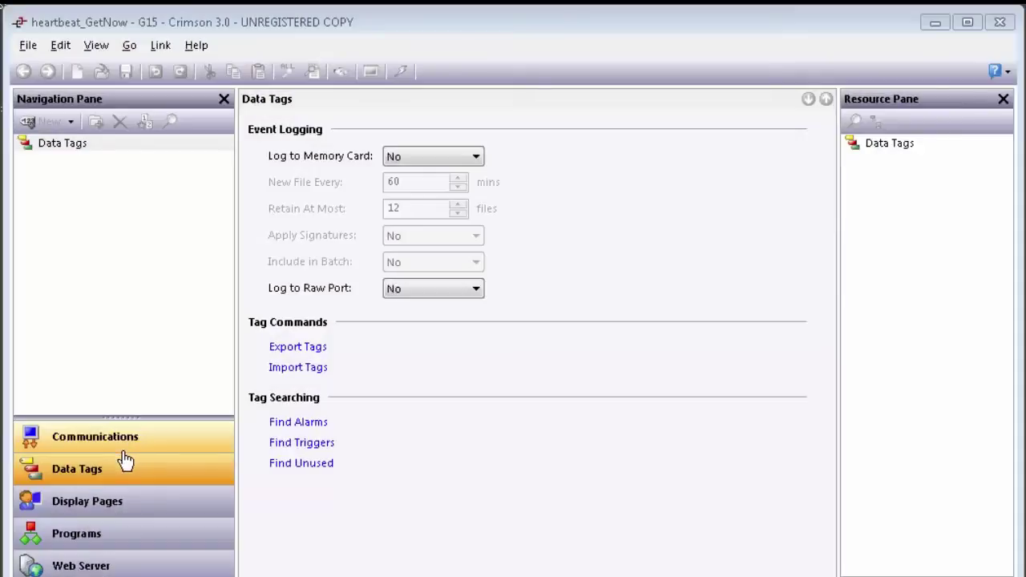
# Step: Add a flag tag named Heartbeat with the General source expression GetNow()%2
pyautogui.click(112, 475)
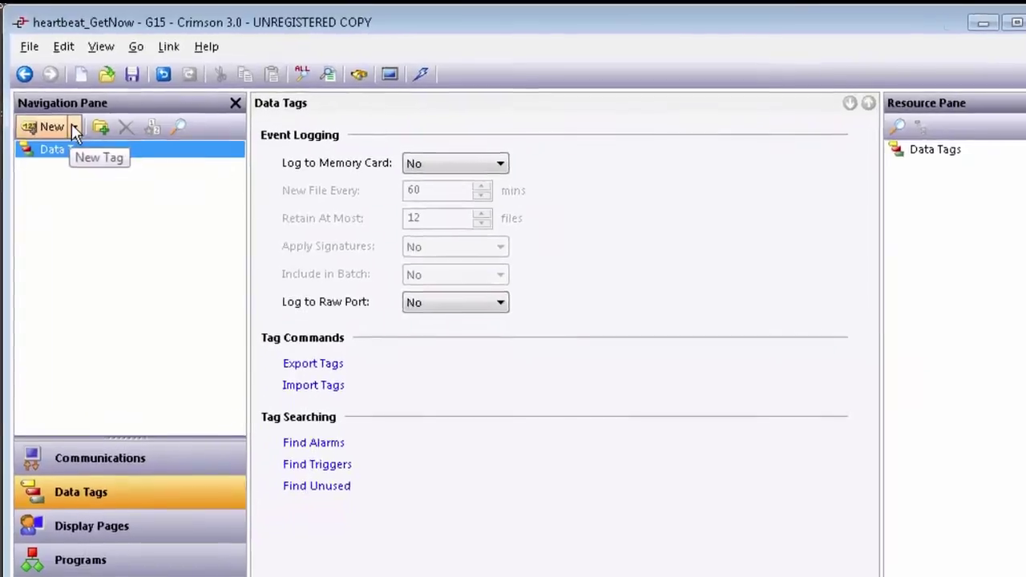
pyautogui.click(70, 121)
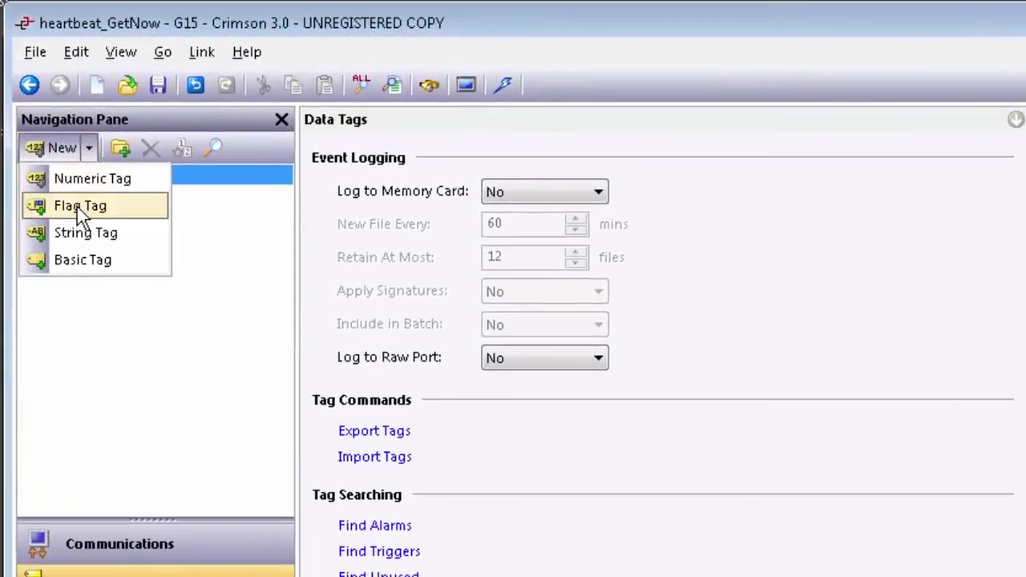
pyautogui.click(79, 206)
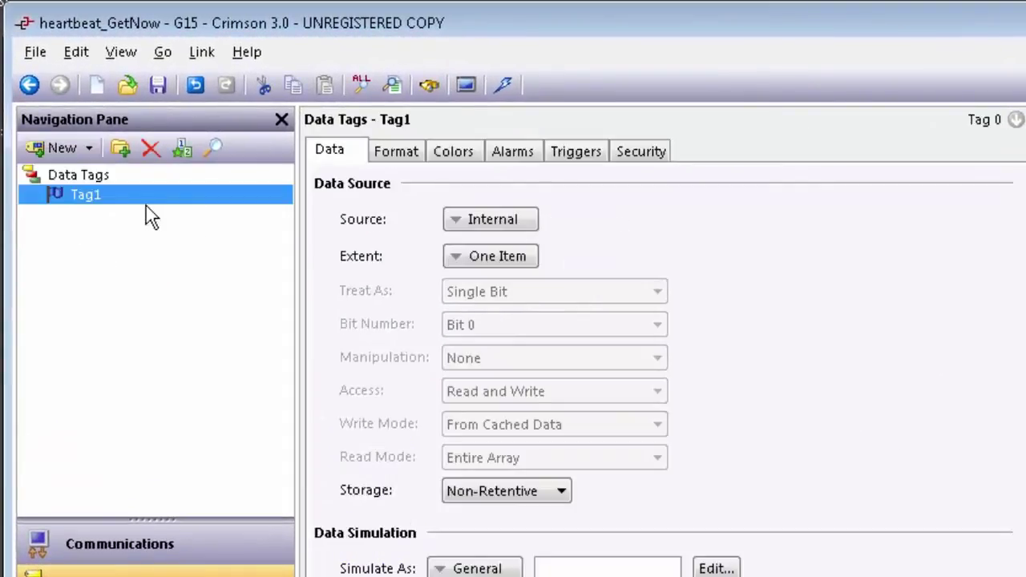
pyautogui.click(99, 200)
pyautogui.press('BackSpace')
pyautogui.press('BackSpace')
pyautogui.press('BackSpace')
pyautogui.press('BackSpace')
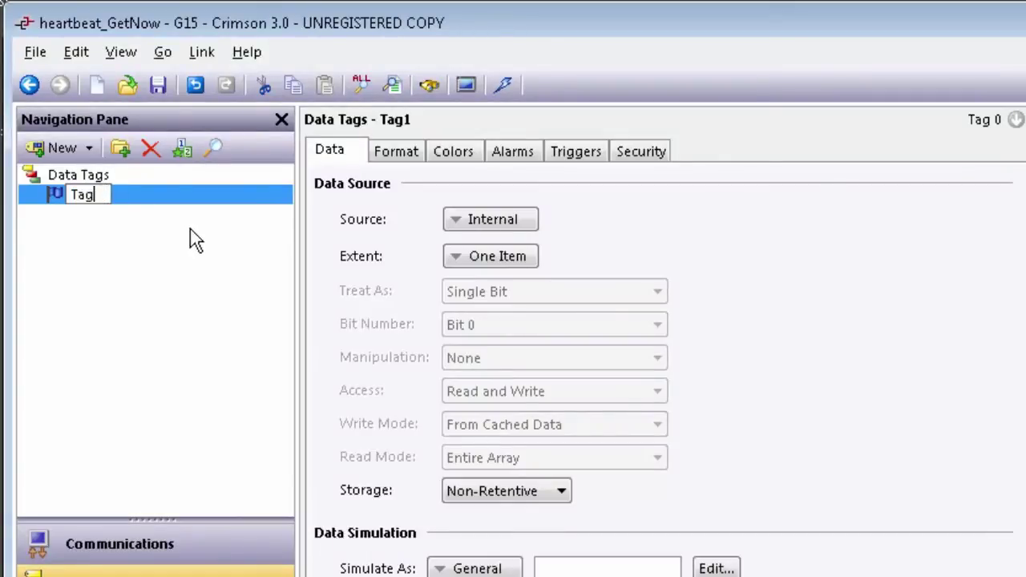
pyautogui.write('Heartbeat')
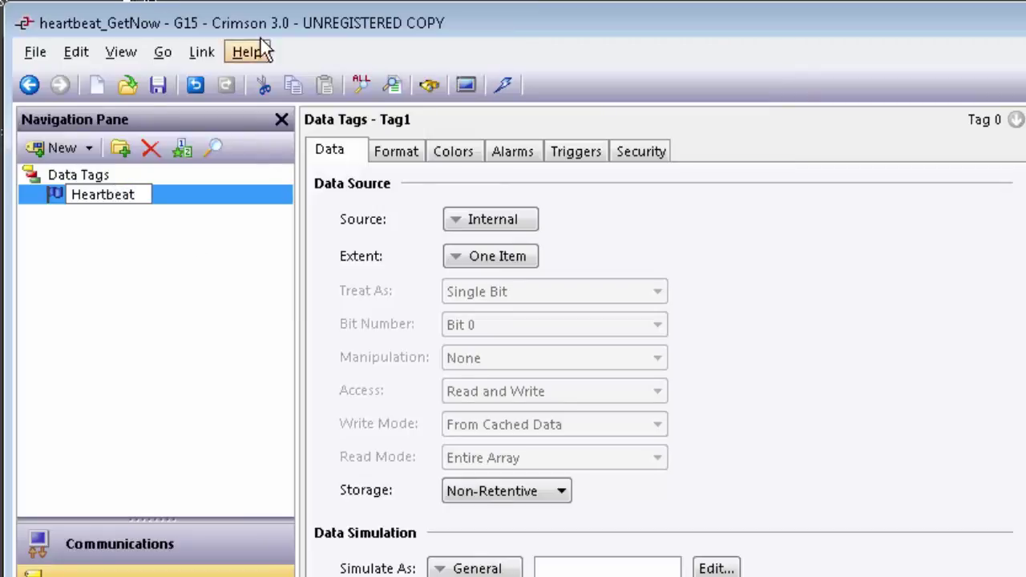
pyautogui.click(486, 220)
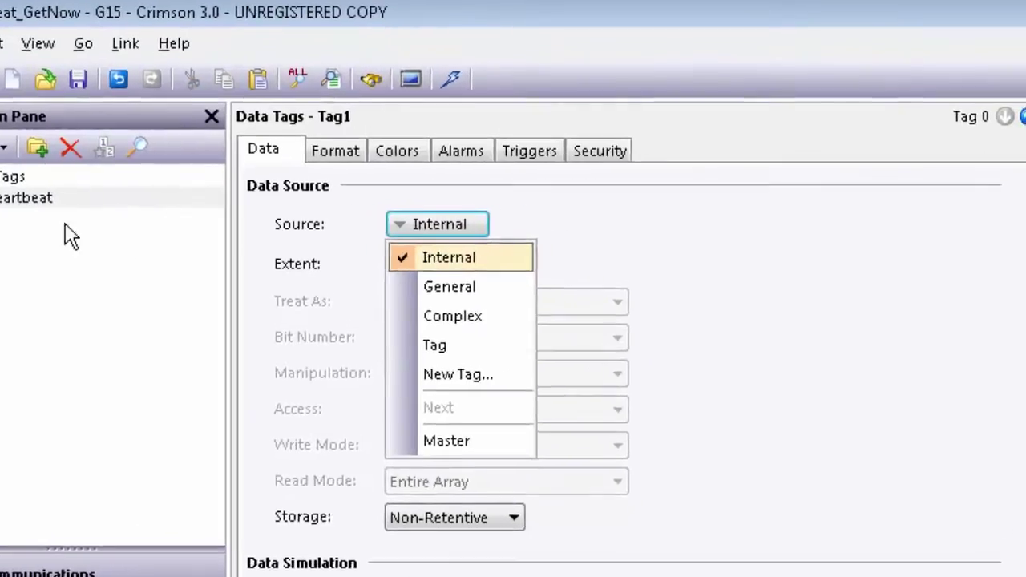
pyautogui.click(352, 303)
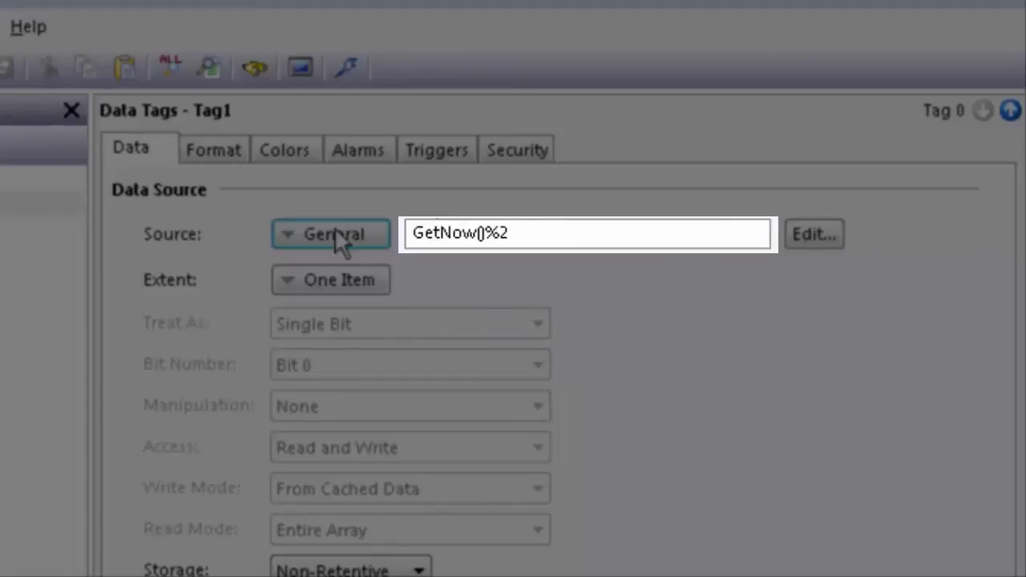
pyautogui.press('Return')
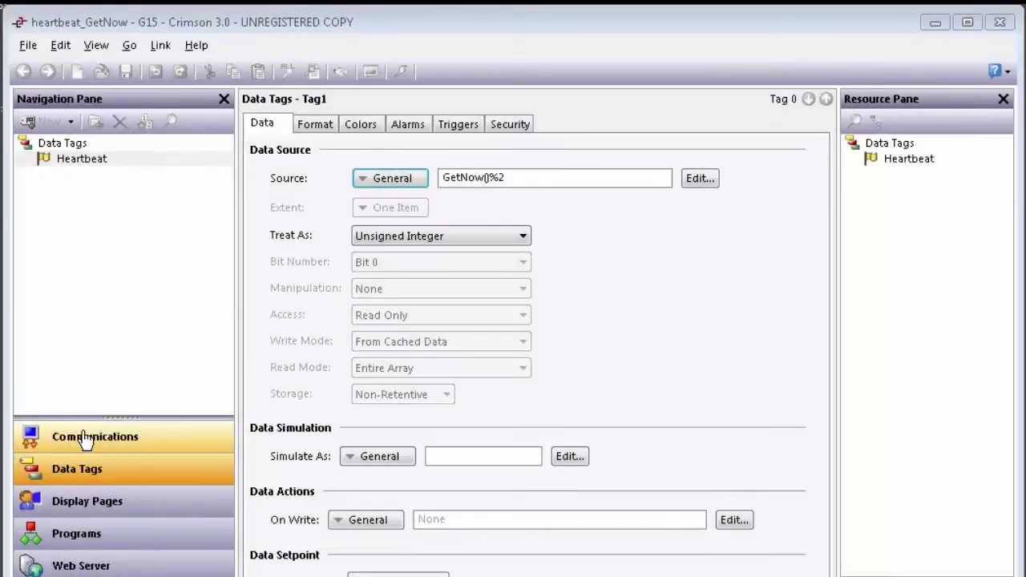
pyautogui.click(85, 439)
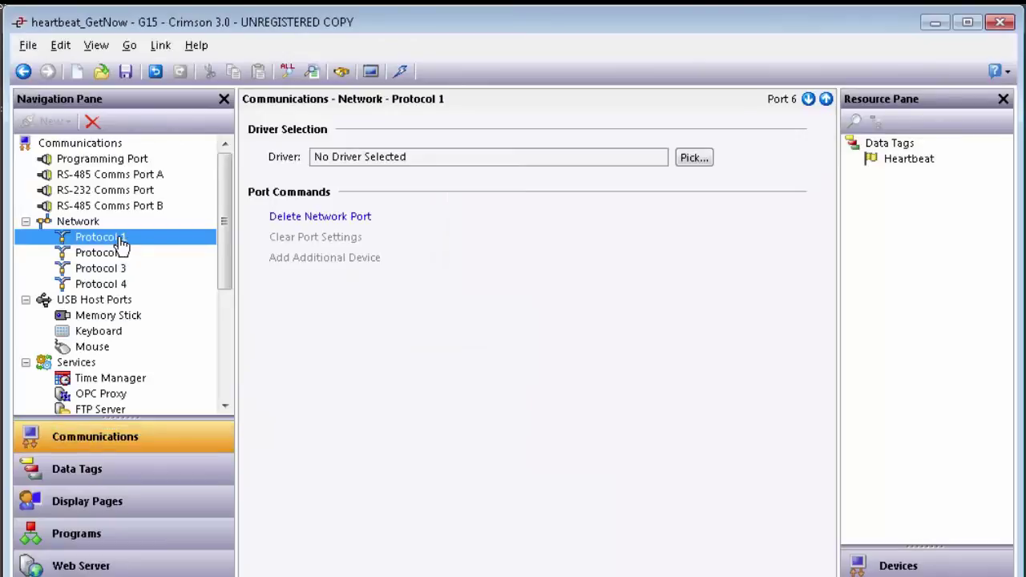
# Step: Assign the Red Lion E3 Master TCP/IP driver to Protocol 1
pyautogui.click(689, 160)
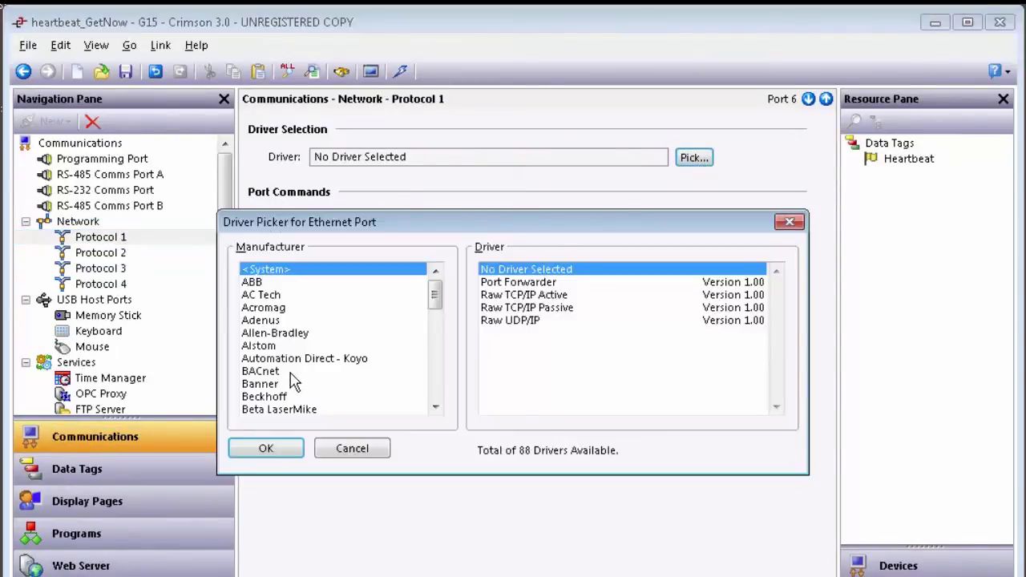
pyautogui.click(294, 373)
pyautogui.moveTo(435, 407); pyautogui.dragTo(437, 410)
pyautogui.click(264, 360)
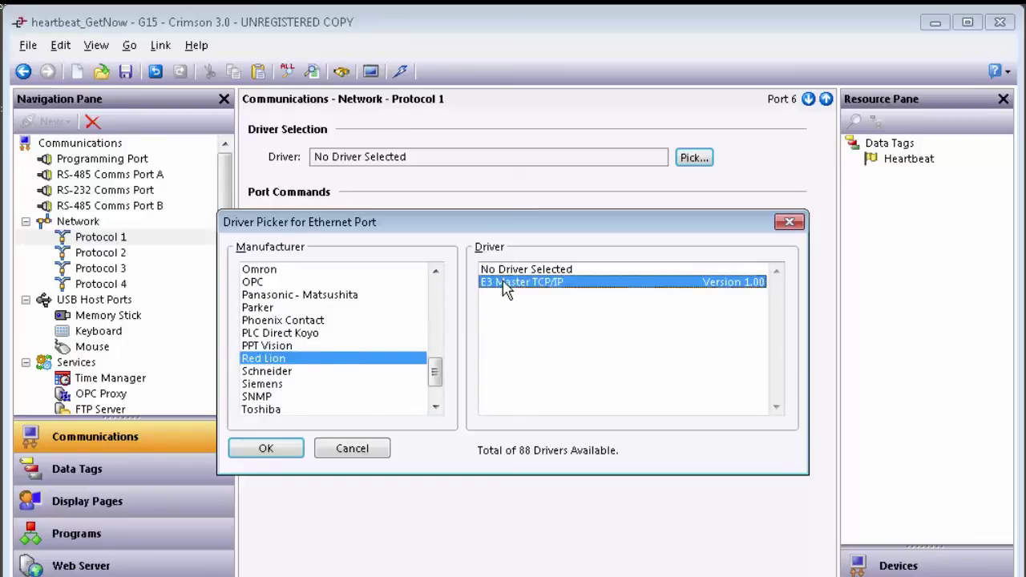
pyautogui.click(273, 449)
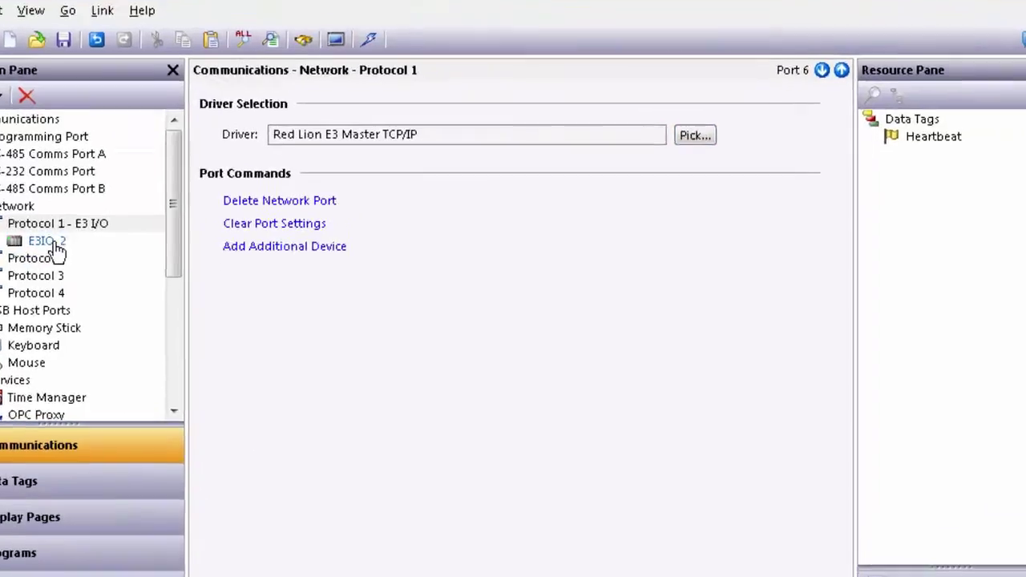
# Step: Confirm device E3IO_2 is an E3-MIX20884, station 1, at IP 192.168.1.21
pyautogui.click(110, 252)
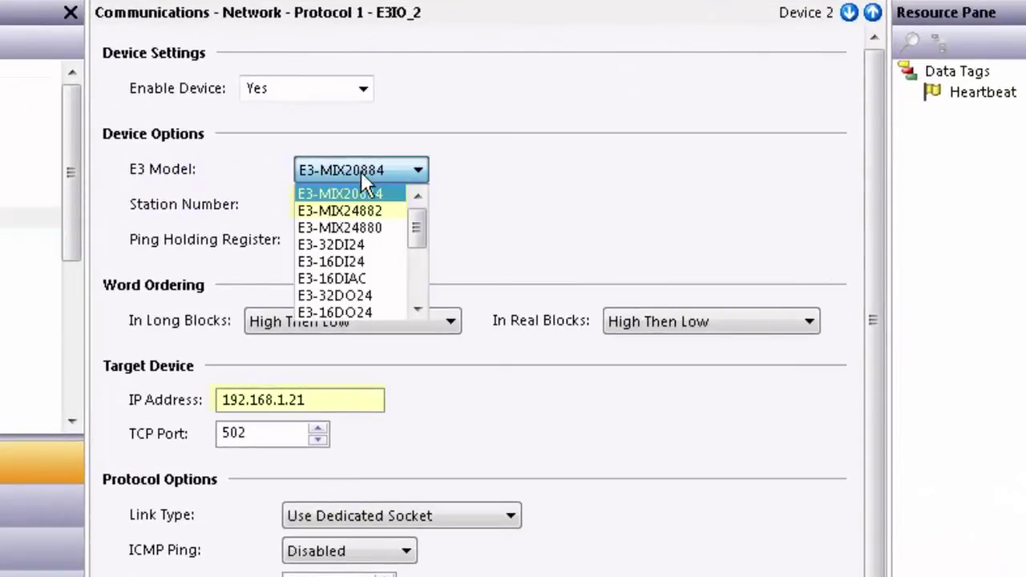
pyautogui.click(361, 171)
pyautogui.click(353, 195)
pyautogui.click(323, 207)
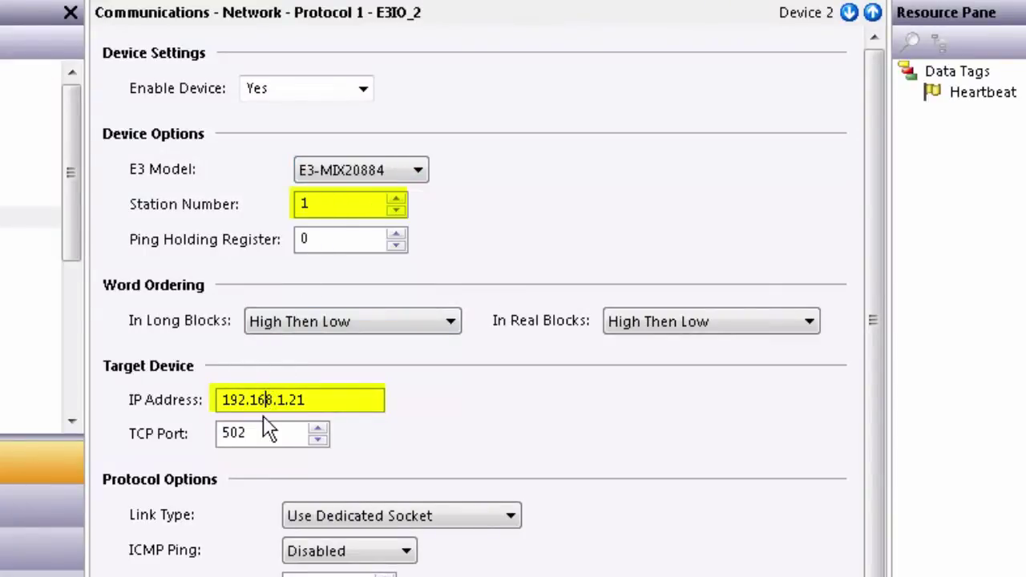
pyautogui.click(223, 407)
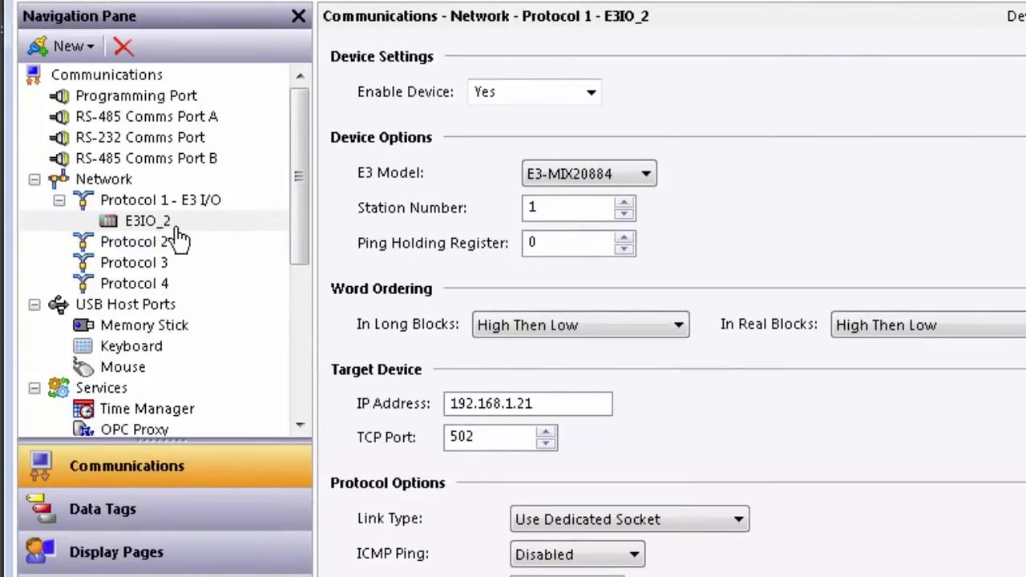
pyautogui.click(178, 228)
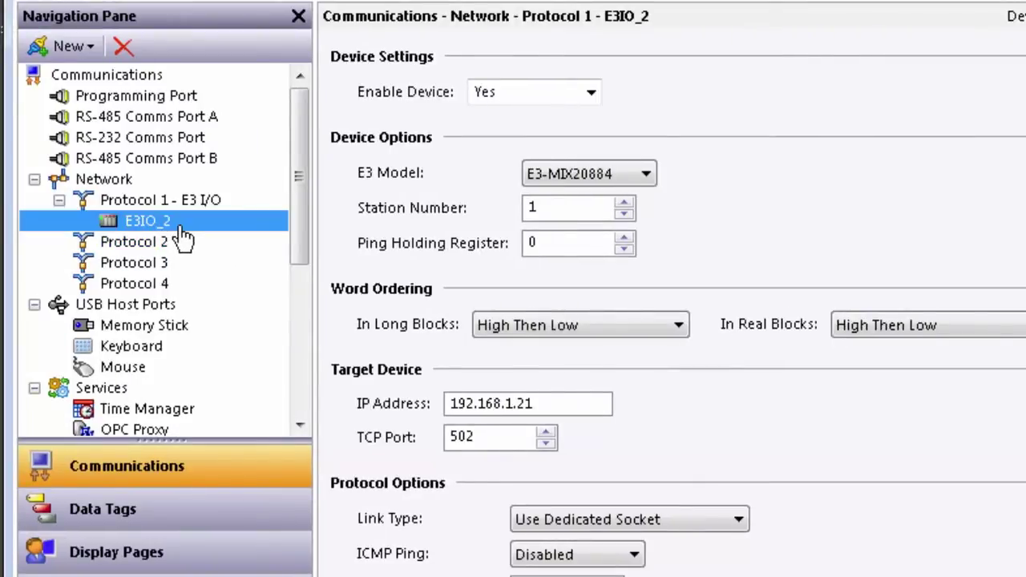
# Step: Add a new gateway block, Block1, under the E3IO_2 device
pyautogui.rightClick(183, 234)
pyautogui.click(192, 243)
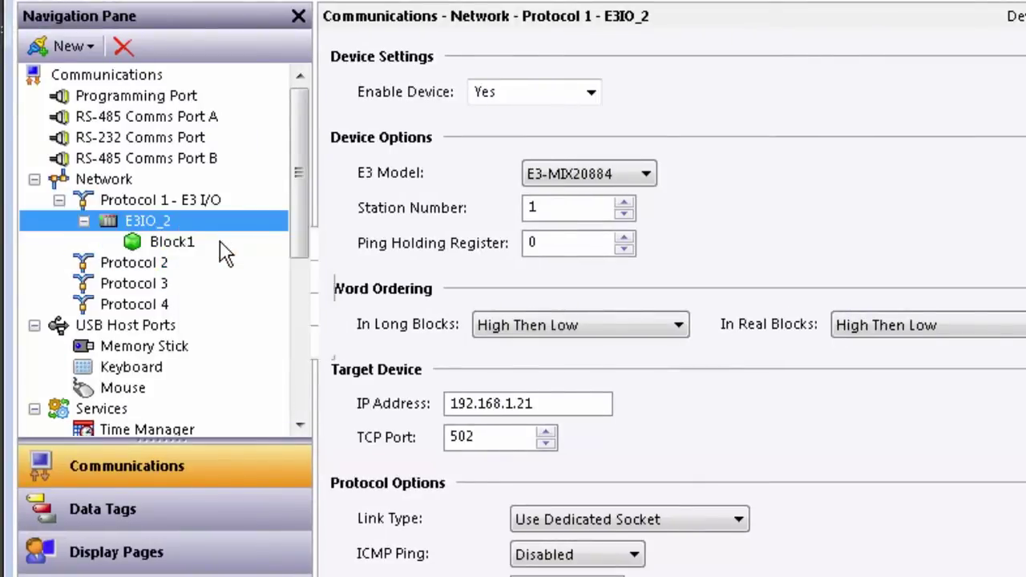
pyautogui.click(181, 255)
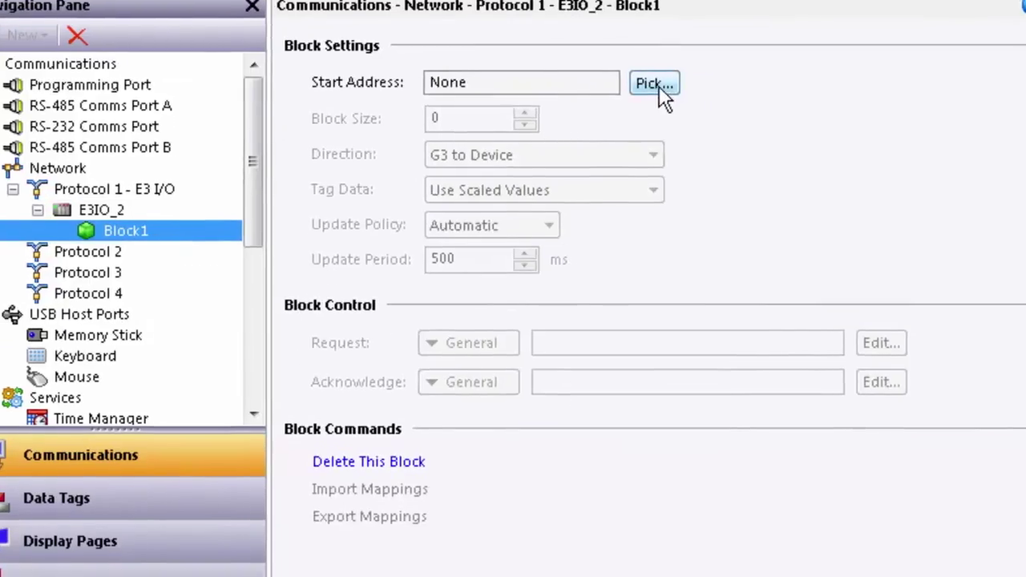
# Step: Set Block1's start address to DO 65 in Available_Internal_Registers
pyautogui.click(703, 94)
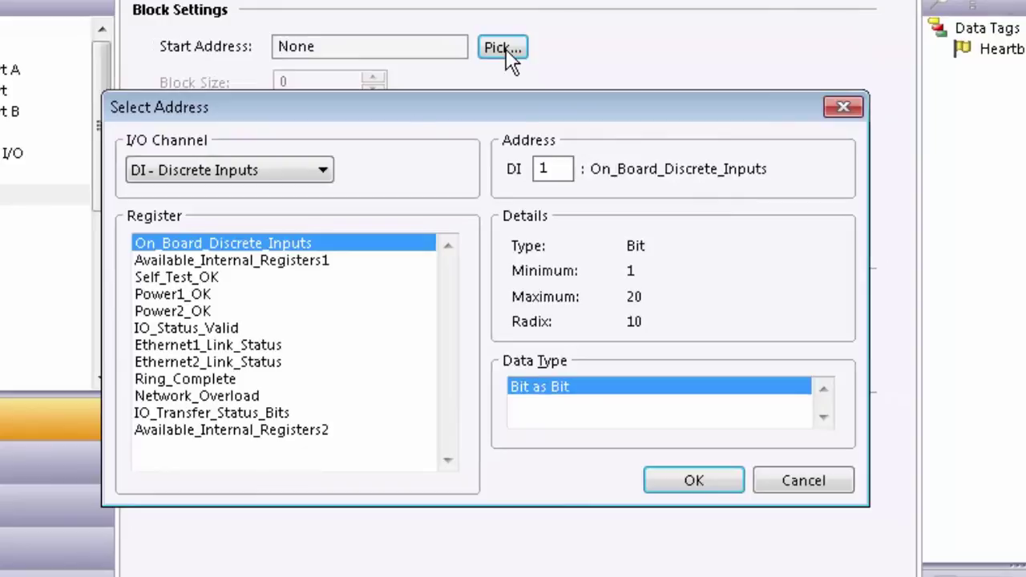
pyautogui.click(309, 170)
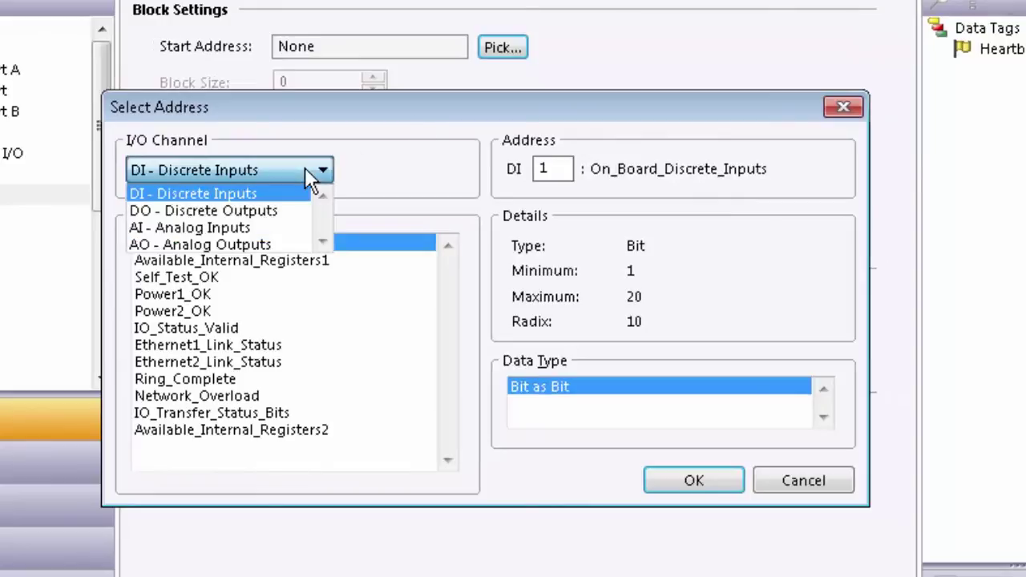
pyautogui.click(259, 210)
pyautogui.click(228, 263)
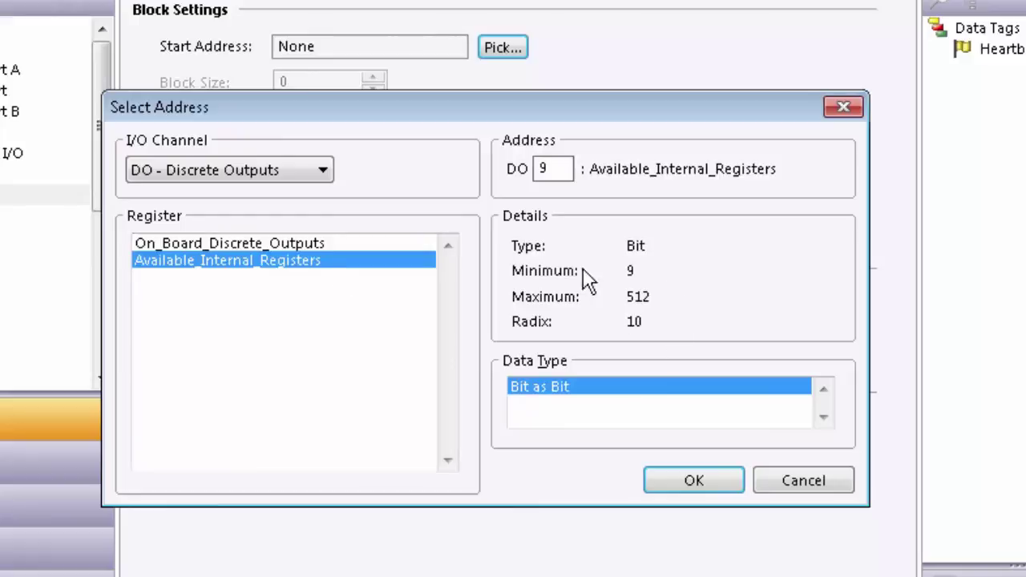
pyautogui.click(571, 169)
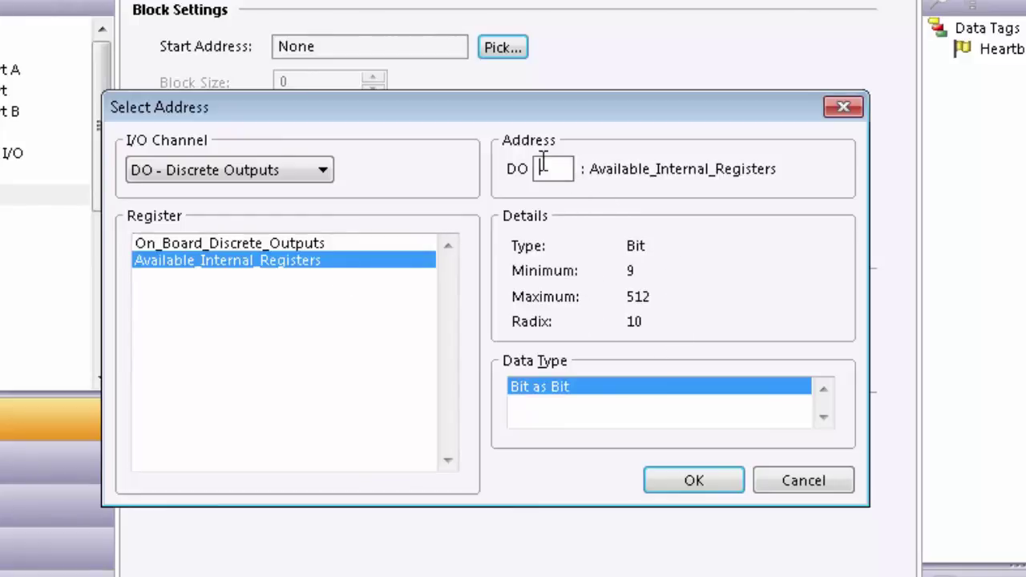
pyautogui.click(689, 481)
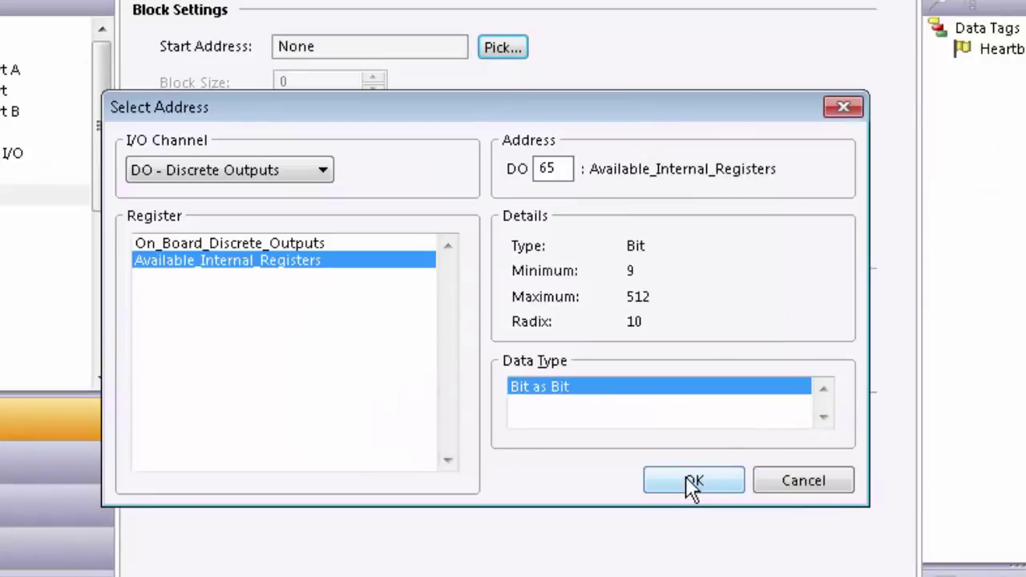
pyautogui.click(687, 480)
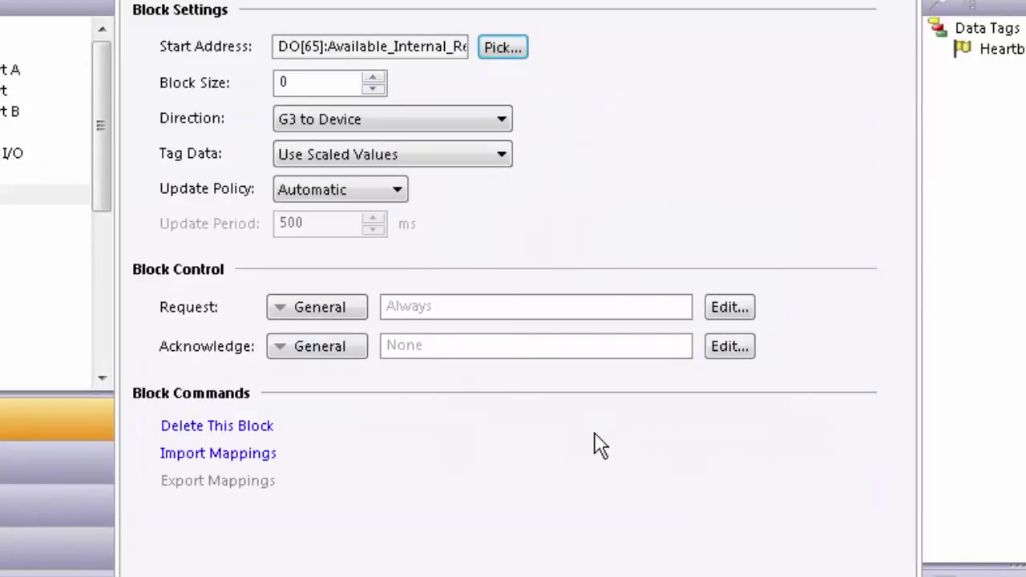
# Step: Give Block1 a size of 1 with direction G3 to Device
pyautogui.click(305, 82)
pyautogui.click(345, 119)
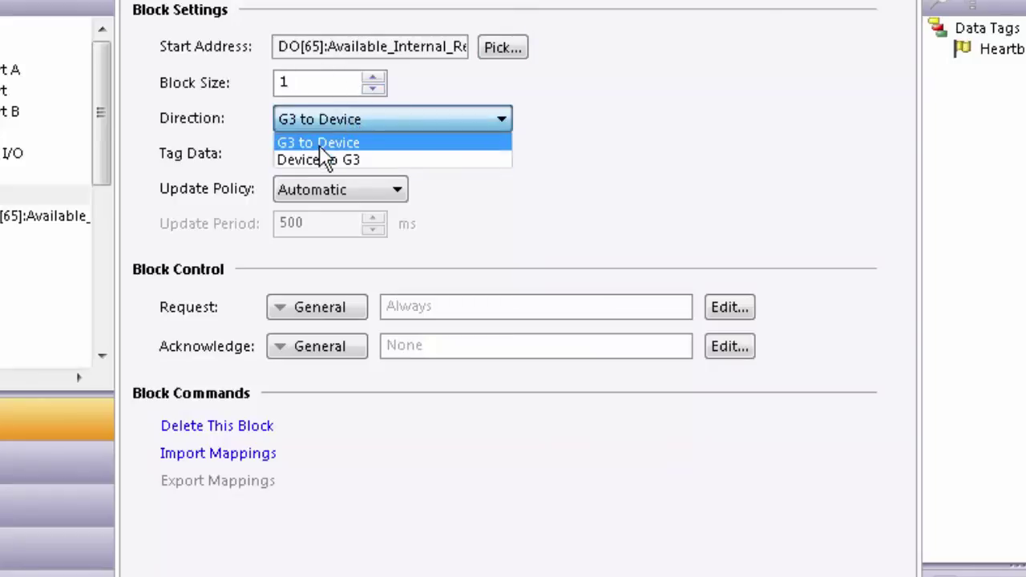
pyautogui.click(323, 145)
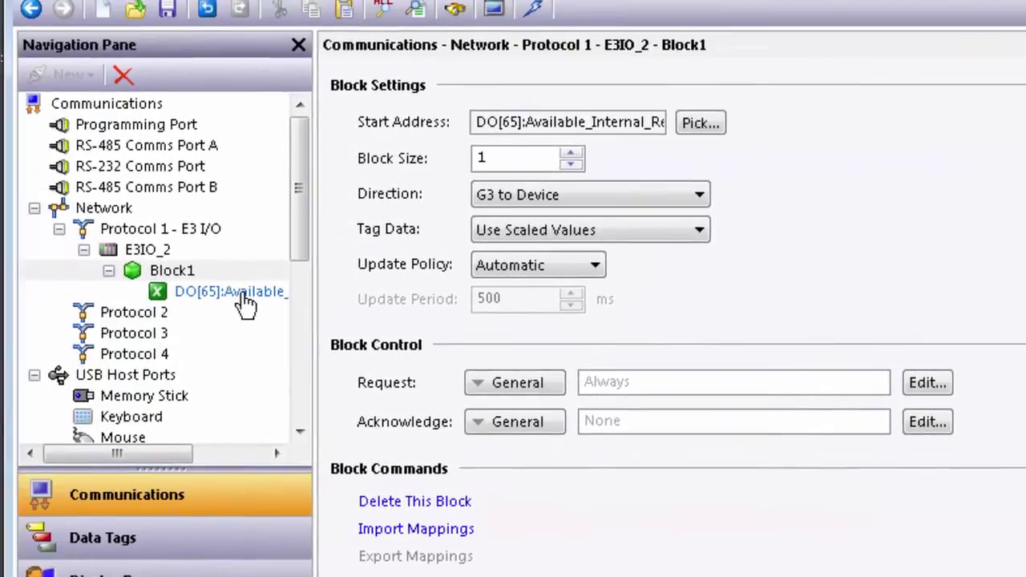
pyautogui.click(76, 217)
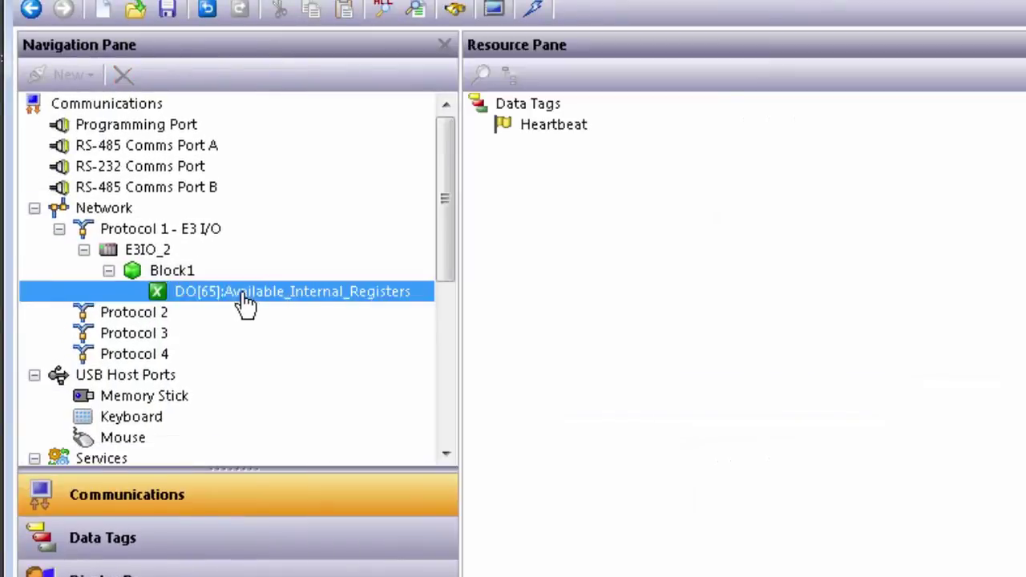
# Step: Map the Heartbeat tag onto Block1's DO[65]:Available_Internal_Registers entry
pyautogui.moveTo(550, 131); pyautogui.dragTo(352, 295)
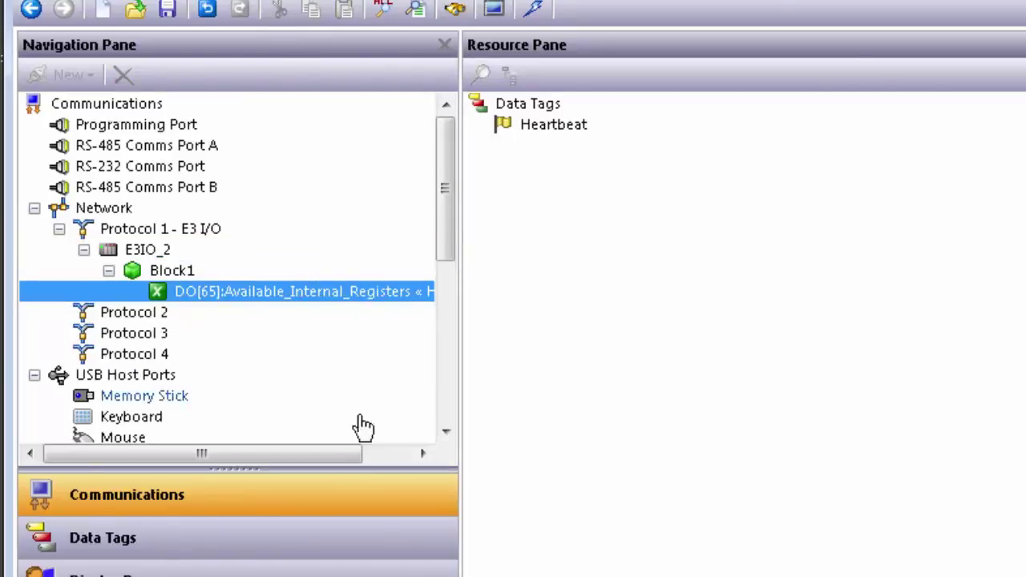
pyautogui.moveTo(358, 457); pyautogui.dragTo(337, 459)
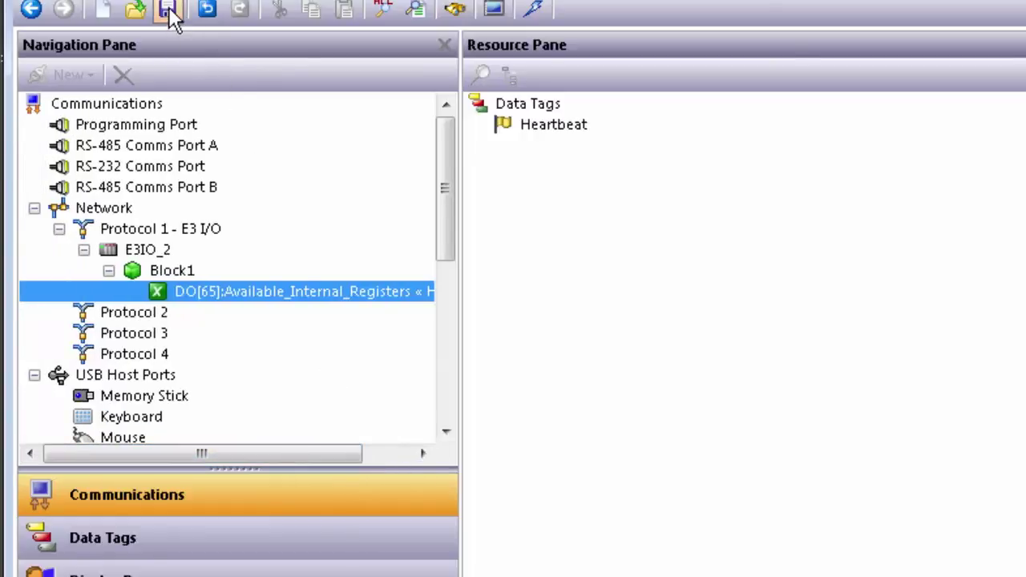